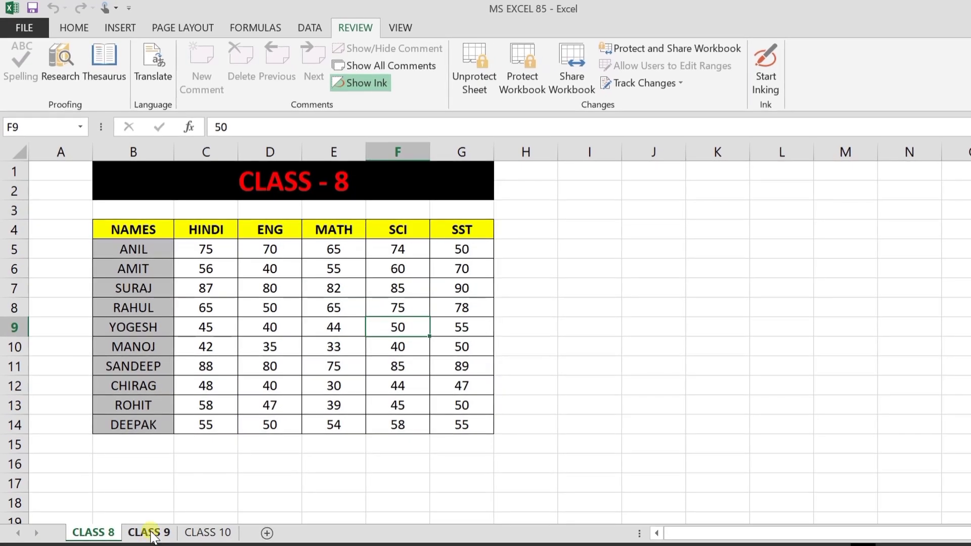
Step: Test CLASS 8's protection by trying to edit F8, then dismiss the protected-sheet warning
{"action": "left_click", "coordinate": [148, 532]}
{"action": "left_click", "coordinate": [217, 533]}
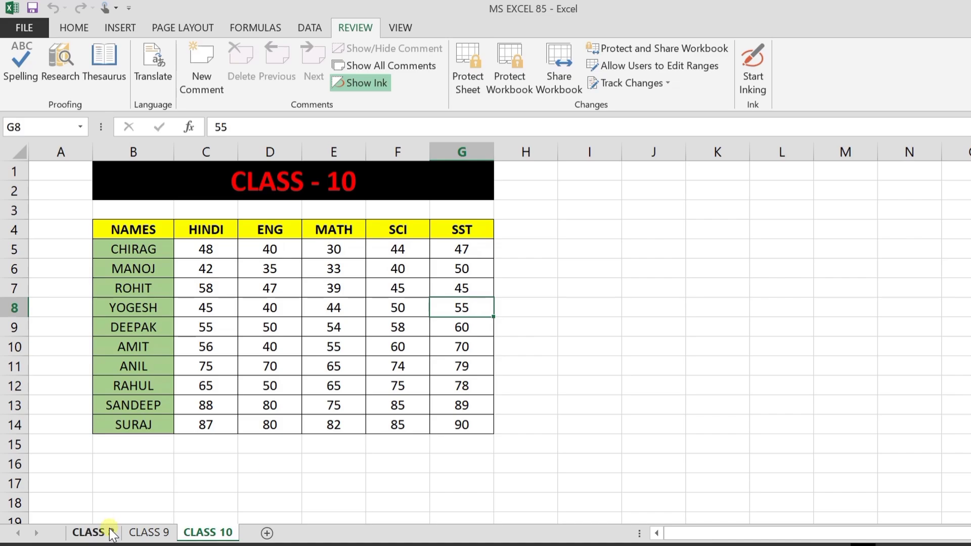
{"action": "left_click", "coordinate": [90, 532]}
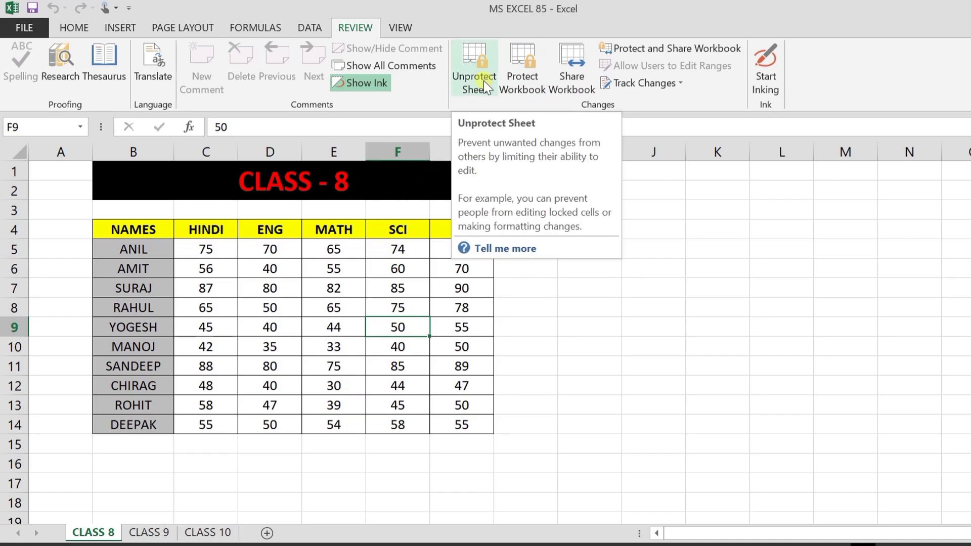
{"action": "left_click", "coordinate": [388, 320]}
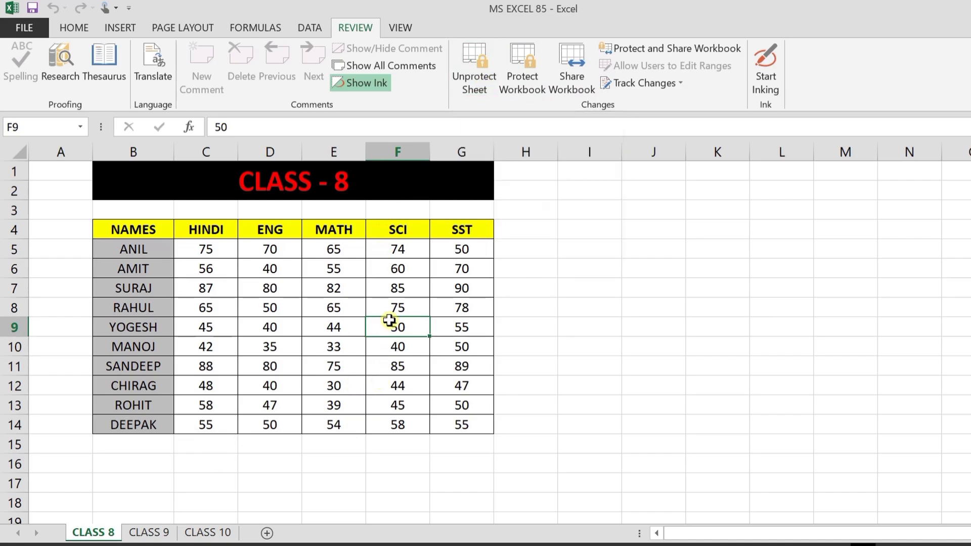
{"action": "double_click", "coordinate": [405, 308]}
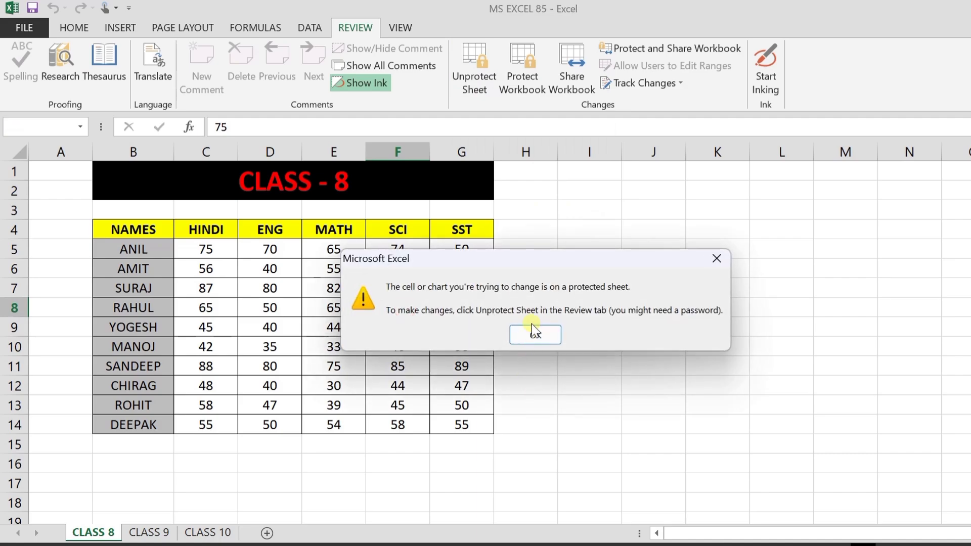
{"action": "left_click", "coordinate": [533, 336]}
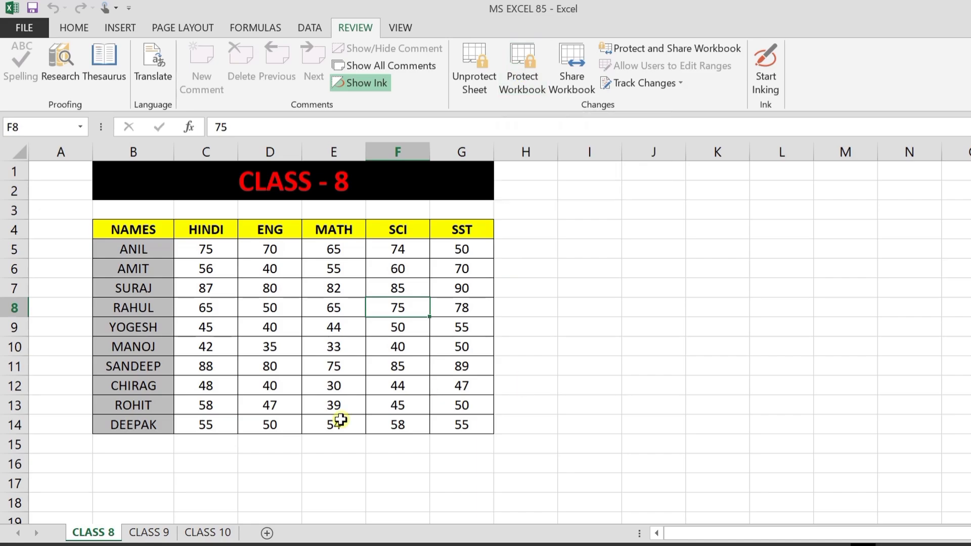
{"action": "left_click", "coordinate": [305, 330]}
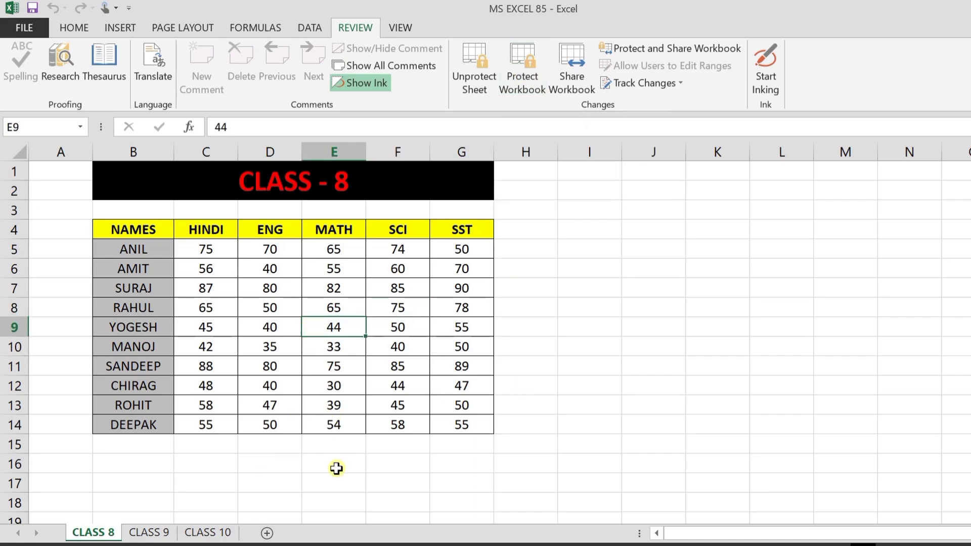
{"action": "left_click", "coordinate": [232, 494]}
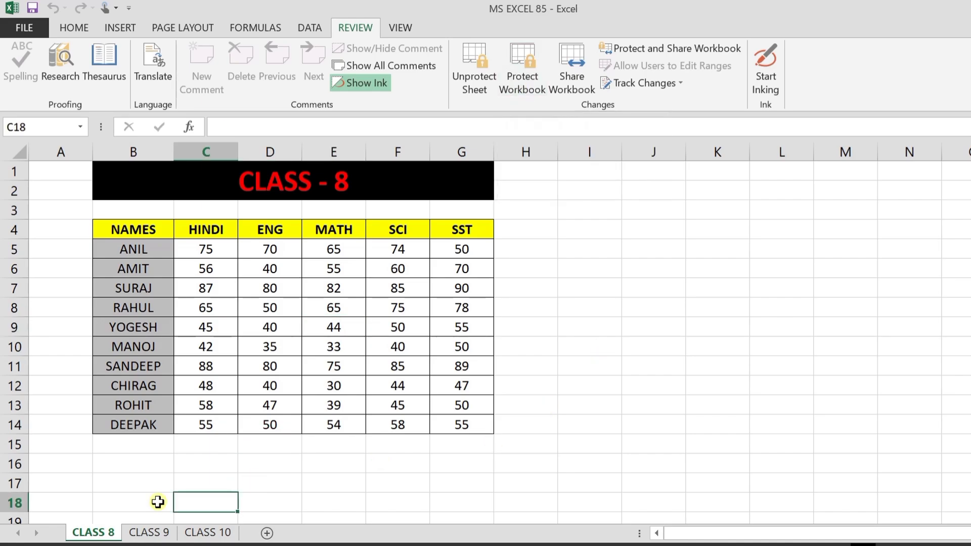
Step: On CLASS 10, replace YOGESH's SST mark in G8 with 47
{"action": "left_click", "coordinate": [148, 537]}
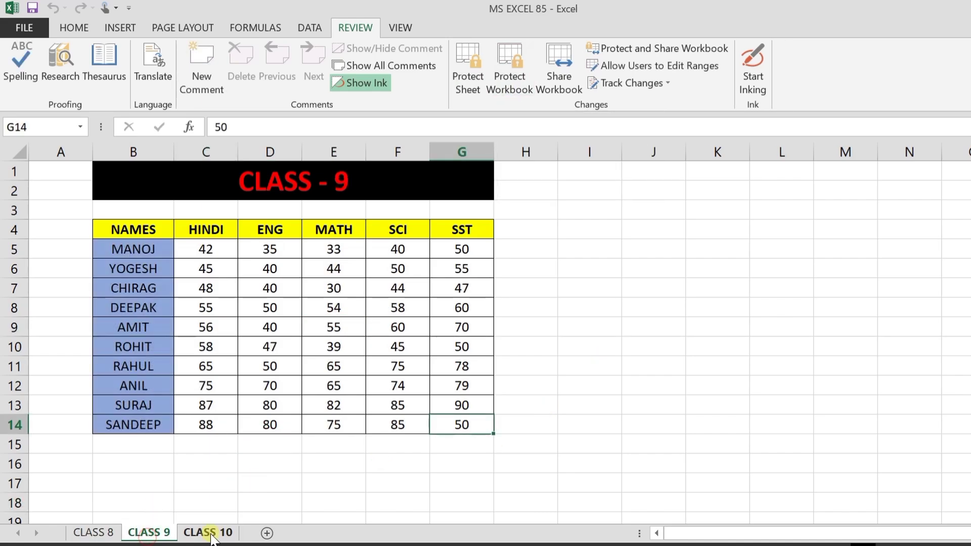
{"action": "left_click", "coordinate": [188, 537]}
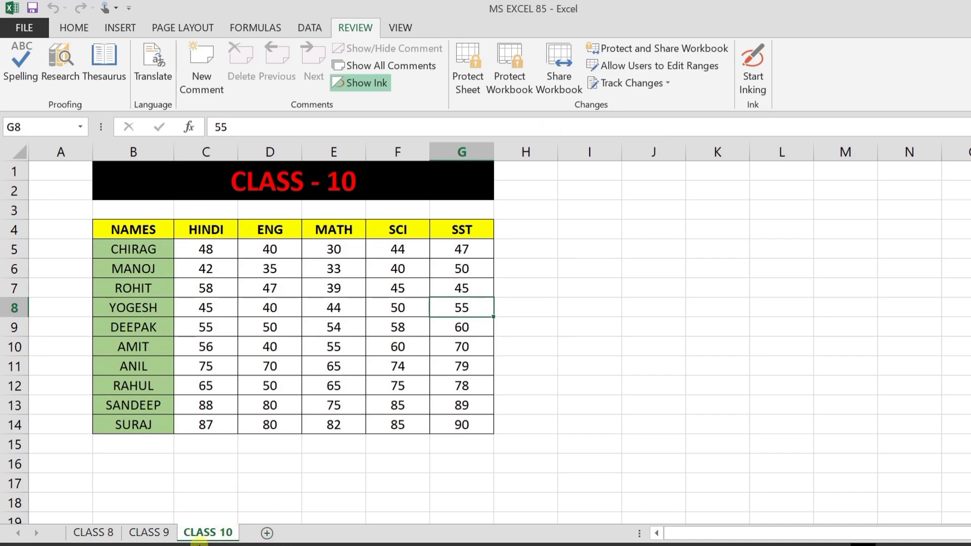
{"action": "left_click", "coordinate": [143, 538]}
{"action": "left_click", "coordinate": [93, 532]}
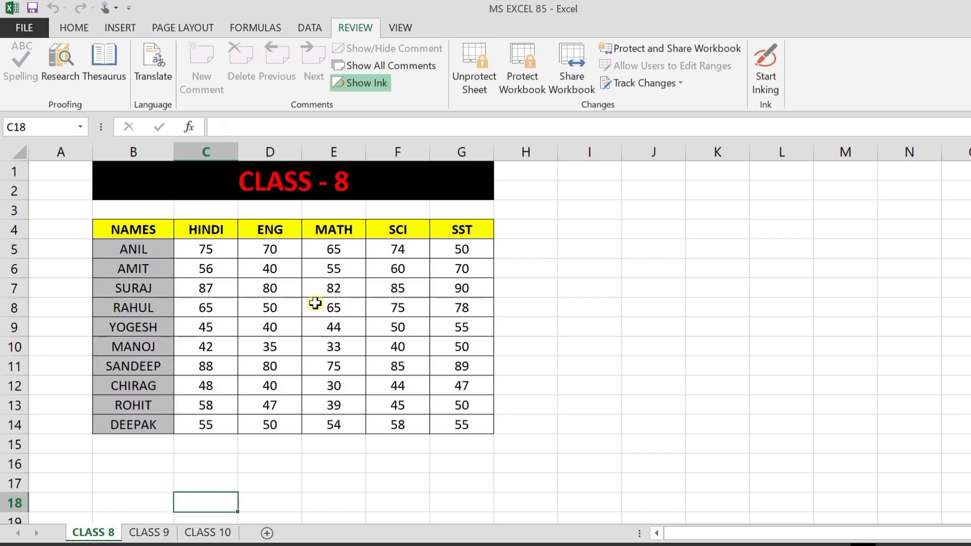
{"action": "left_click", "coordinate": [146, 531]}
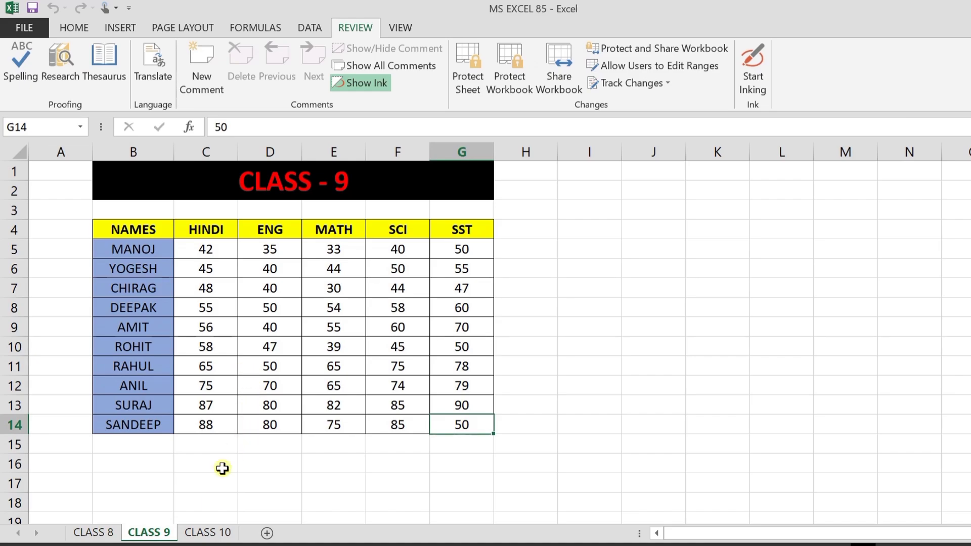
{"action": "left_click", "coordinate": [207, 535]}
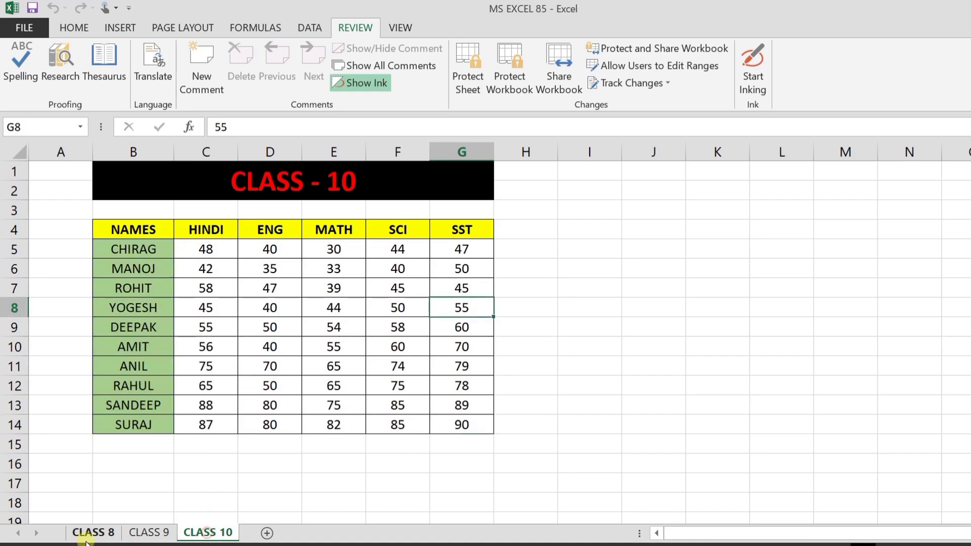
{"action": "left_click", "coordinate": [154, 533]}
{"action": "left_click", "coordinate": [187, 536]}
{"action": "type", "text": "47"}
{"action": "key", "text": "Return"}
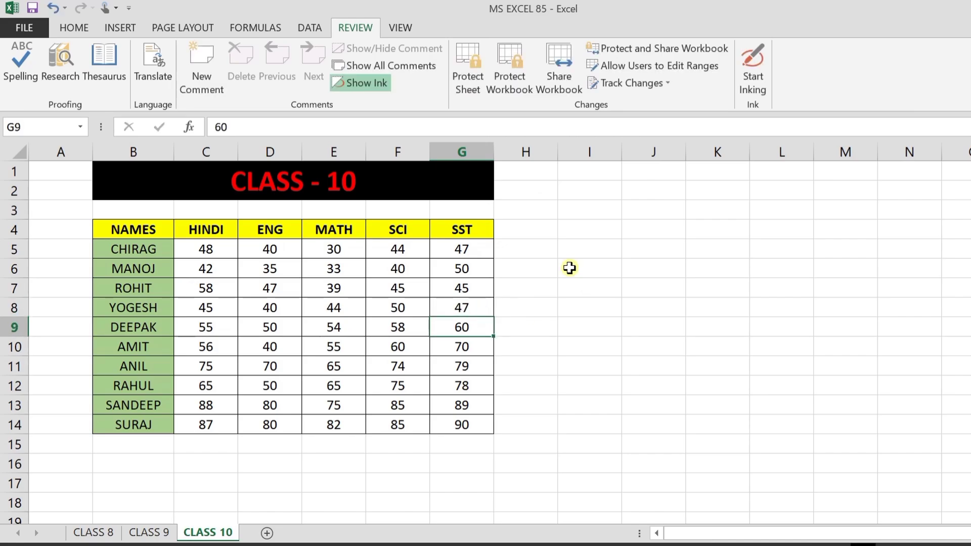
Step: Insert a new sheet after CLASS 10 and rename Sheet1 to XZY
{"action": "left_click", "coordinate": [267, 533]}
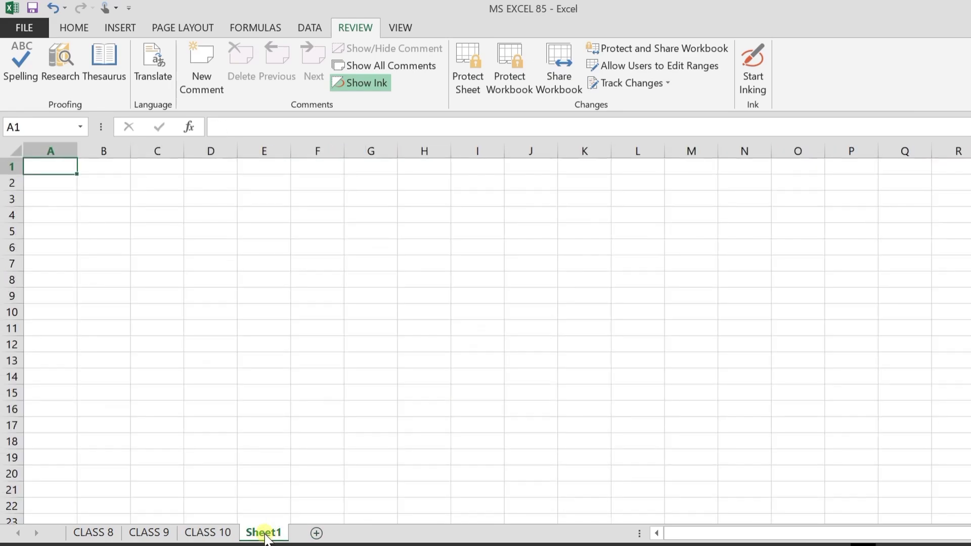
{"action": "right_click", "coordinate": [266, 532]}
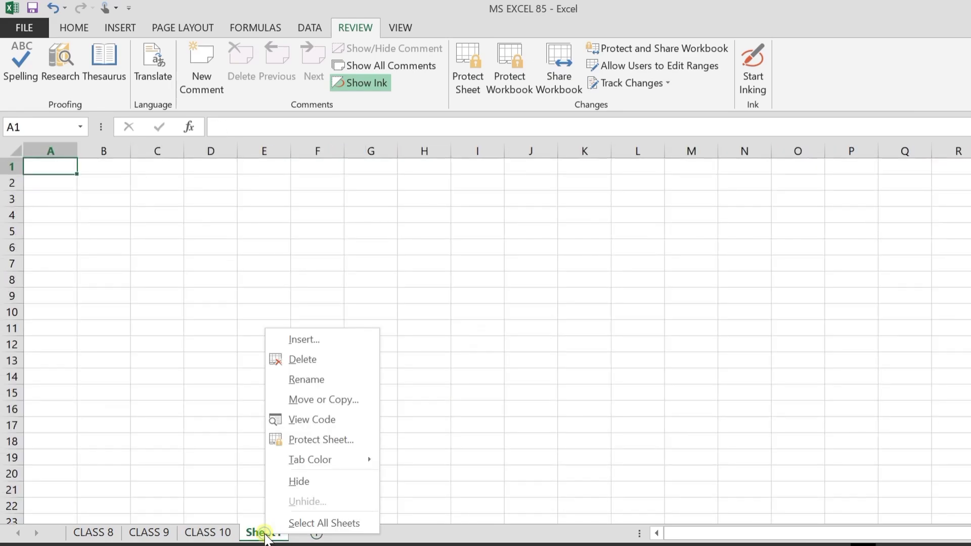
{"action": "left_click", "coordinate": [326, 385]}
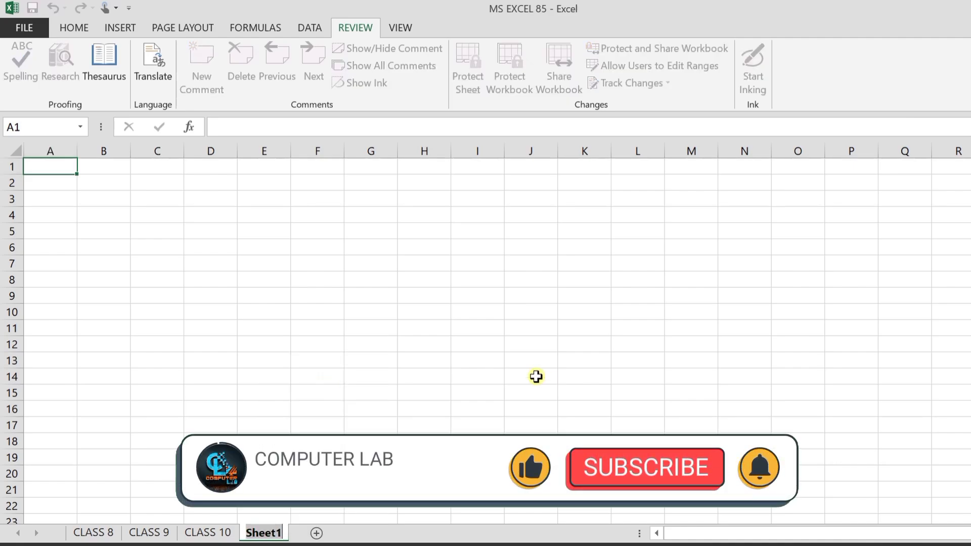
{"action": "type", "text": "XZY"}
{"action": "key", "text": "Return"}
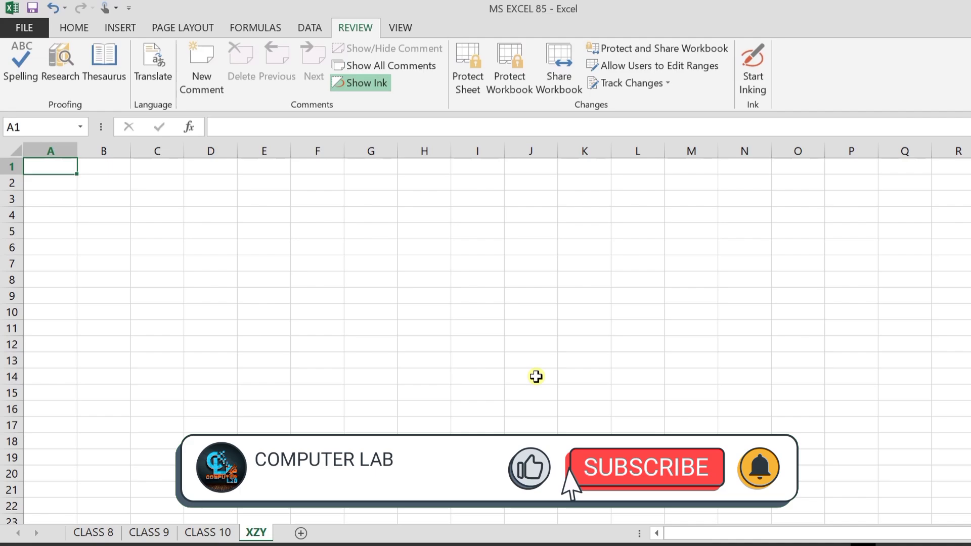
{"action": "left_click", "coordinate": [503, 88]}
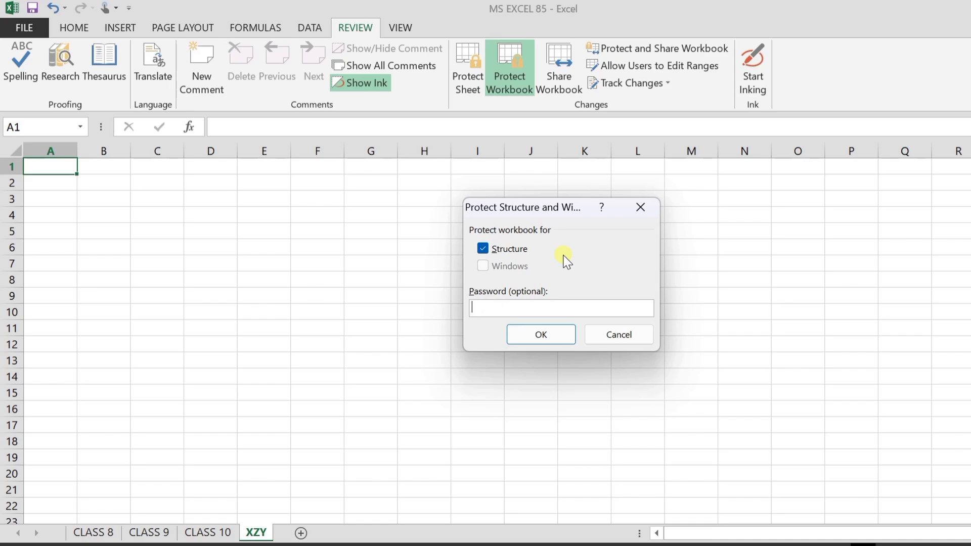
Step: Enter and confirm the structure-protection password, then select D6 on the XZY sheet
{"action": "type", "text": "123"}
{"action": "key", "text": "Return"}
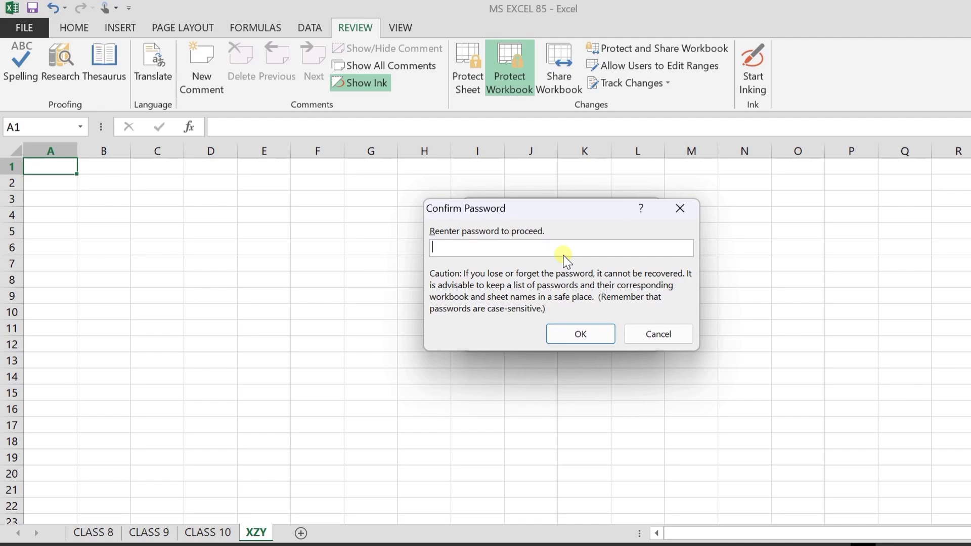
{"action": "type", "text": "123"}
{"action": "key", "text": "Return"}
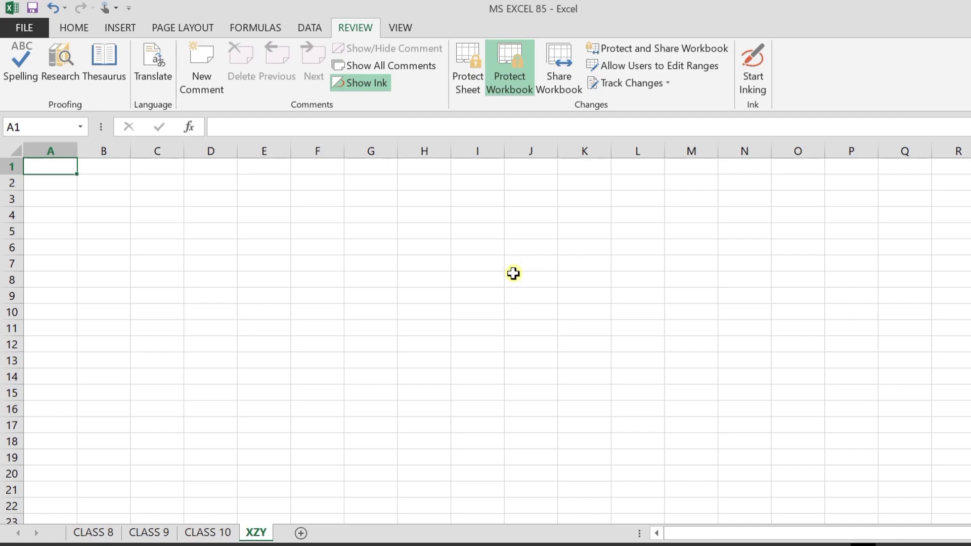
{"action": "left_click", "coordinate": [225, 245]}
Step: On the XZY sheet, enter FJFG in D6 and FGJGFJ in E9
{"action": "type", "text": "FJFG"}
{"action": "left_click", "coordinate": [254, 297]}
{"action": "type", "text": "FGJGFJ"}
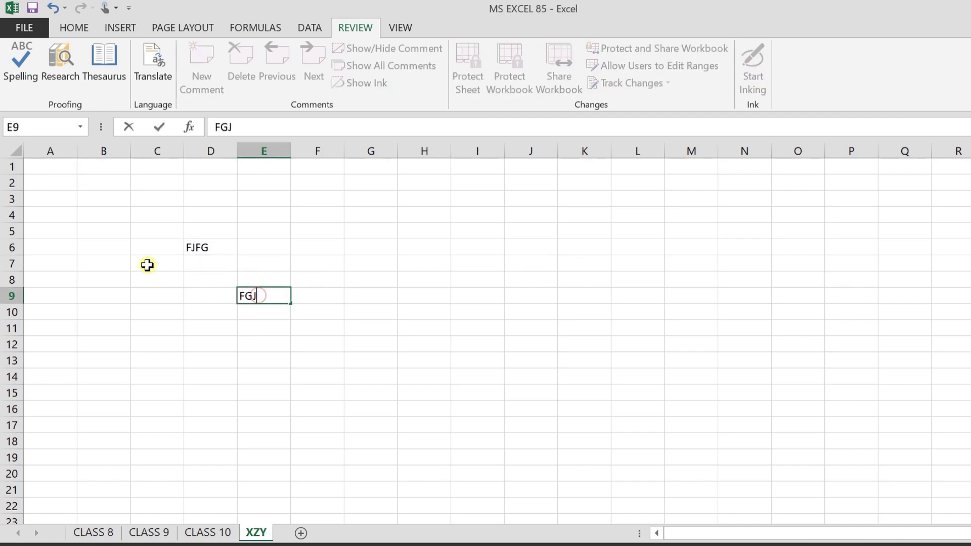
{"action": "left_click", "coordinate": [147, 264]}
Step: On CLASS 10, overwrite DEEPAK's SST mark in G9 with FJFG
{"action": "left_click", "coordinate": [204, 533]}
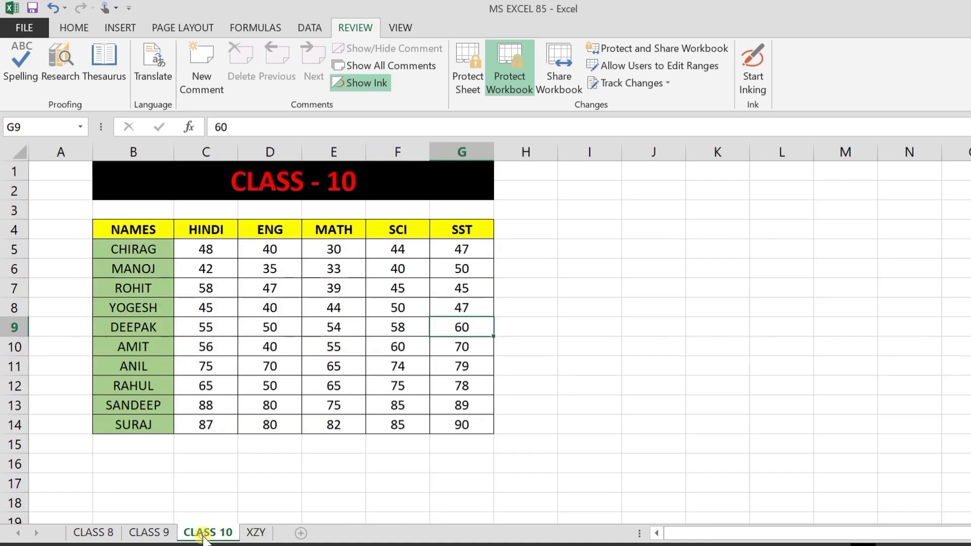
{"action": "type", "text": "FJFG"}
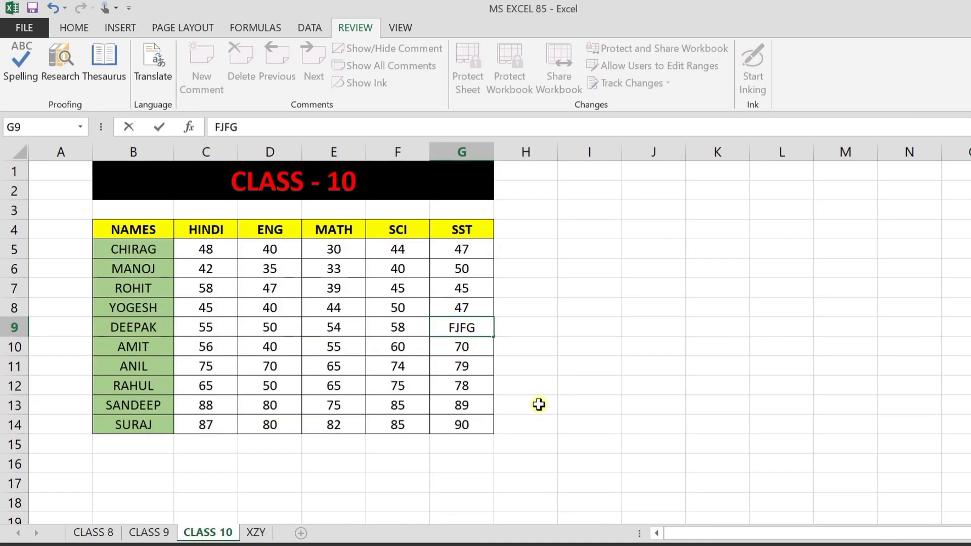
{"action": "left_click", "coordinate": [469, 360]}
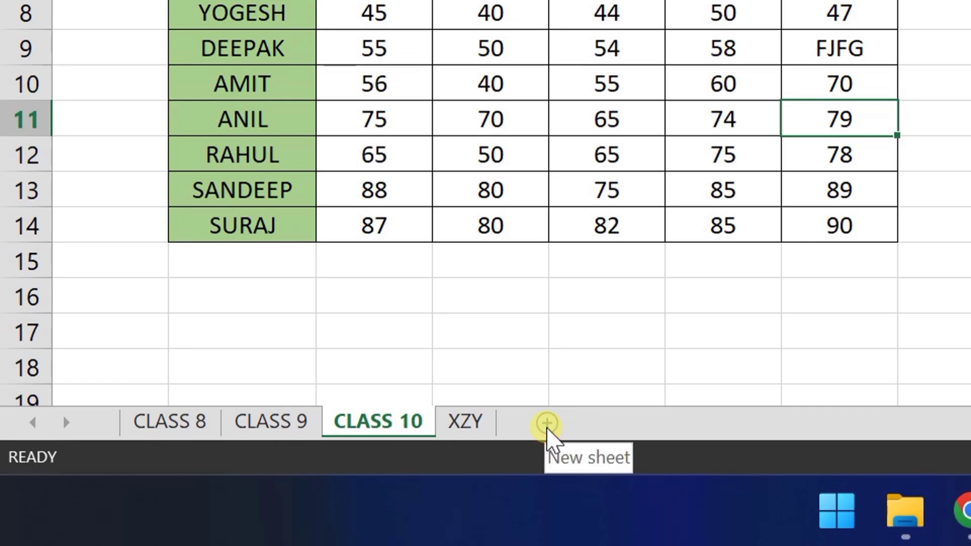
{"action": "left_click", "coordinate": [470, 424]}
{"action": "right_click", "coordinate": [470, 425]}
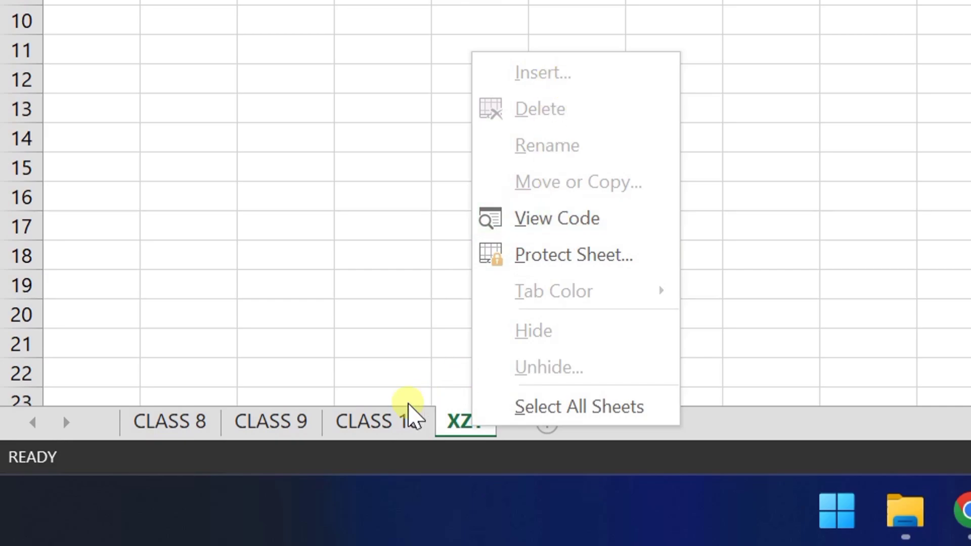
{"action": "left_click", "coordinate": [402, 424]}
{"action": "left_click", "coordinate": [386, 423]}
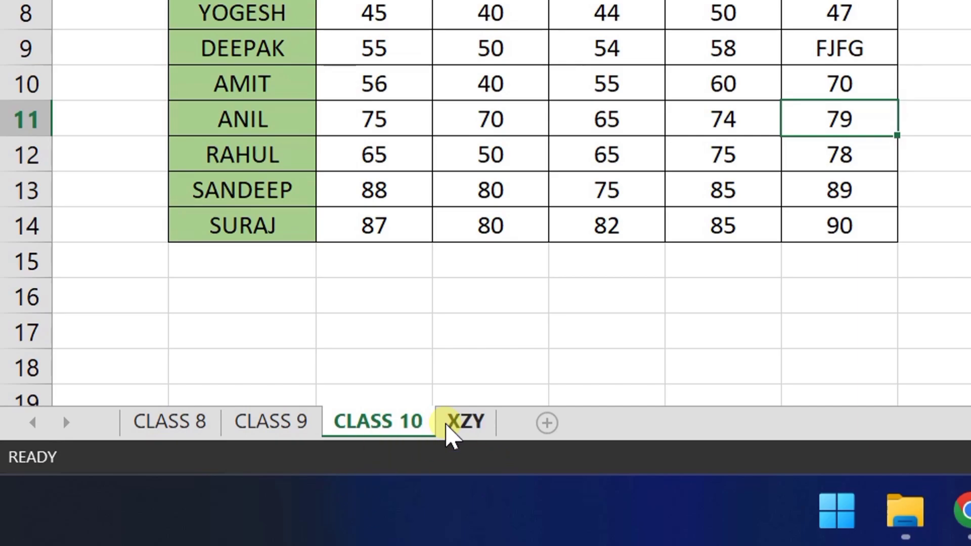
{"action": "left_click", "coordinate": [469, 424]}
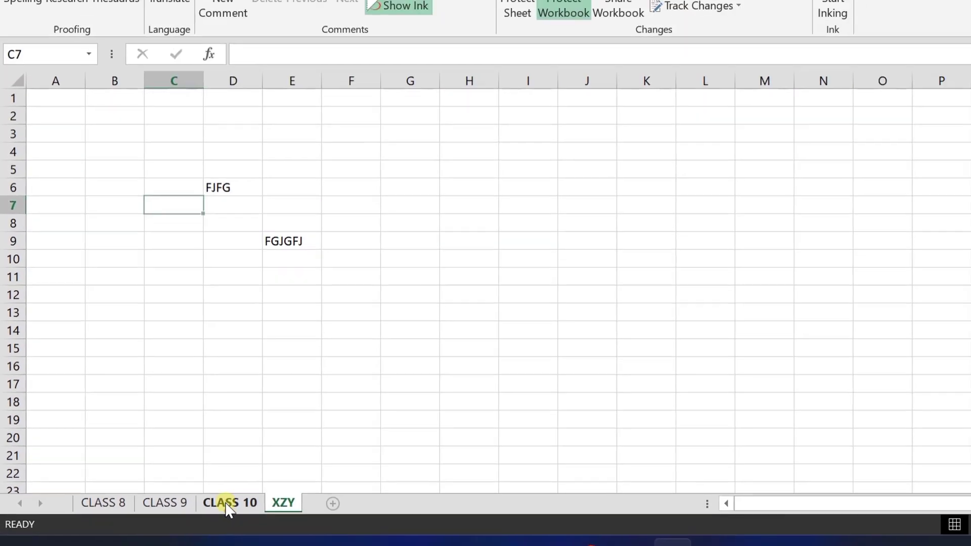
{"action": "left_click", "coordinate": [378, 422]}
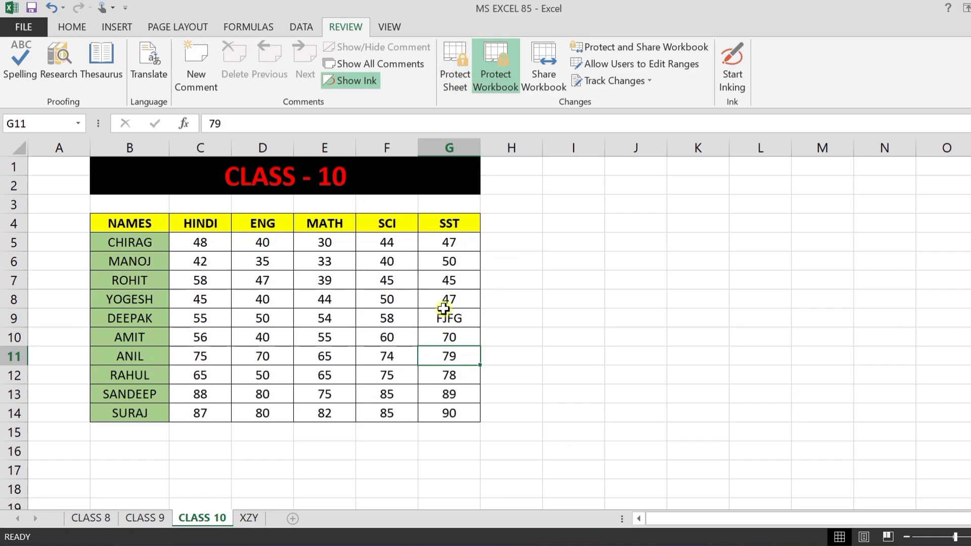
Step: Change the SST mark in G14 of CLASS 10 from 90 to 70
{"action": "left_click", "coordinate": [442, 315]}
{"action": "left_click", "coordinate": [452, 404]}
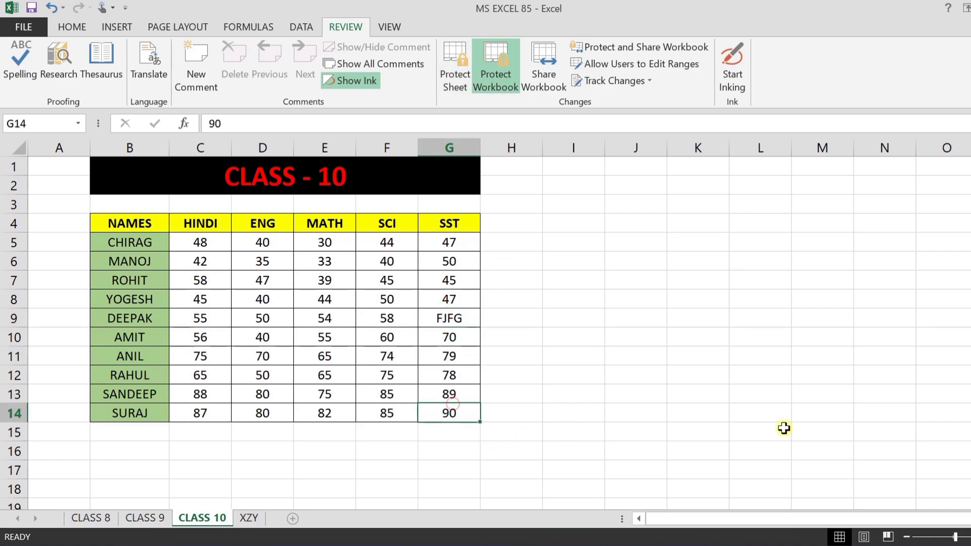
{"action": "type", "text": "70"}
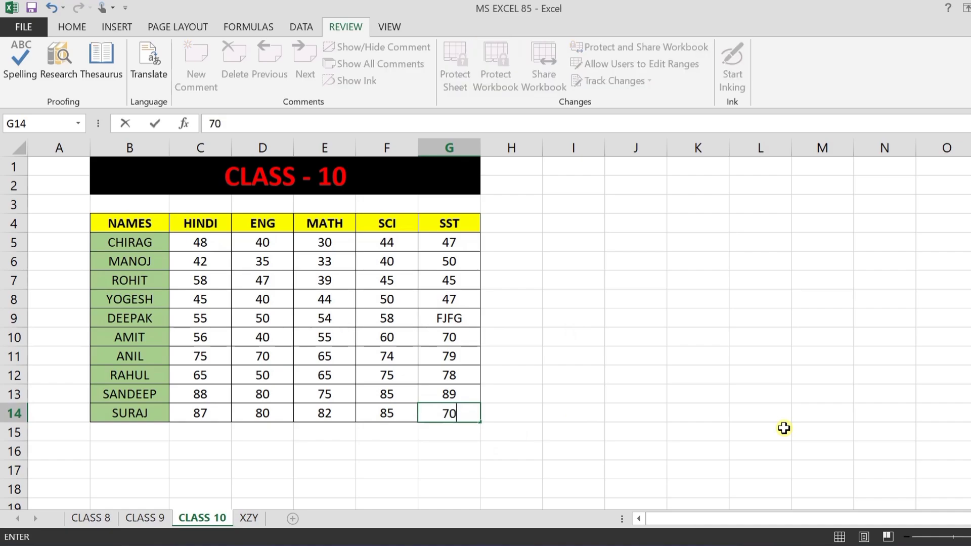
{"action": "key", "text": "Return"}
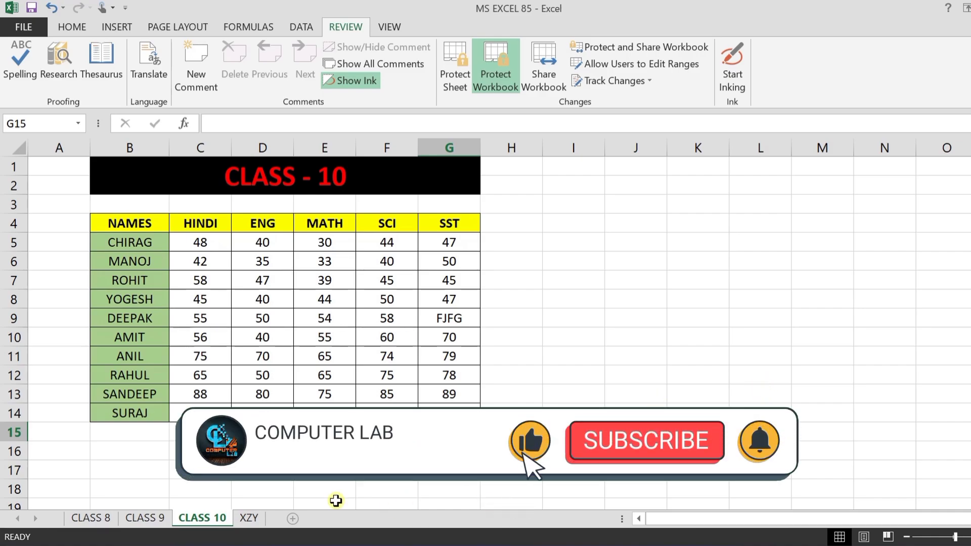
Step: On the XZY sheet, select C5:G15, then click E19 to clear it
{"action": "left_click", "coordinate": [249, 517]}
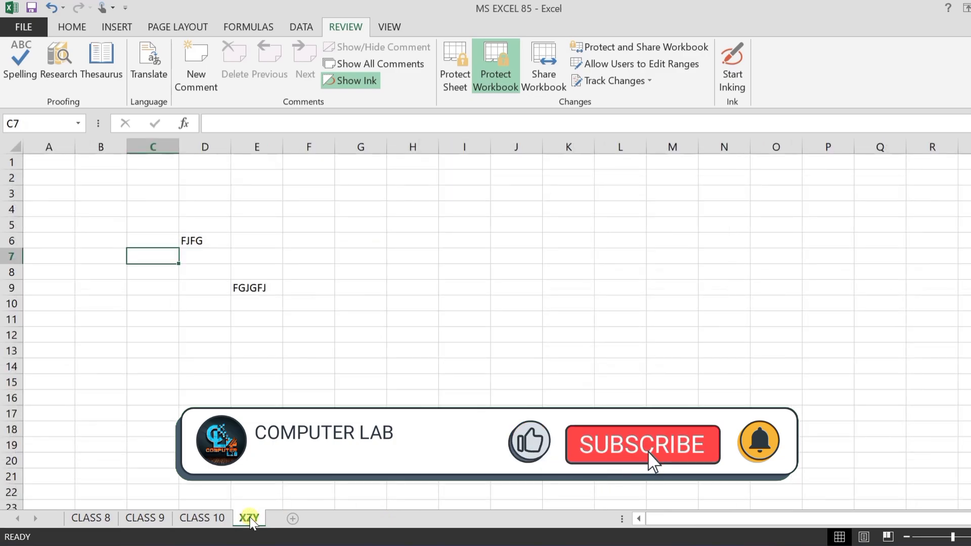
{"action": "left_click", "coordinate": [174, 221]}
{"action": "left_click", "coordinate": [341, 378], "text": "shift"}
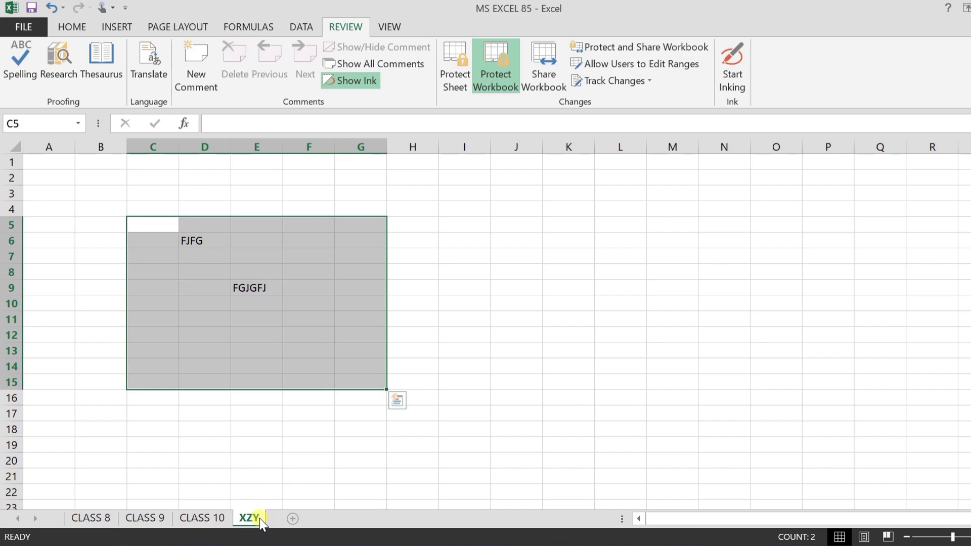
{"action": "left_click", "coordinate": [266, 448]}
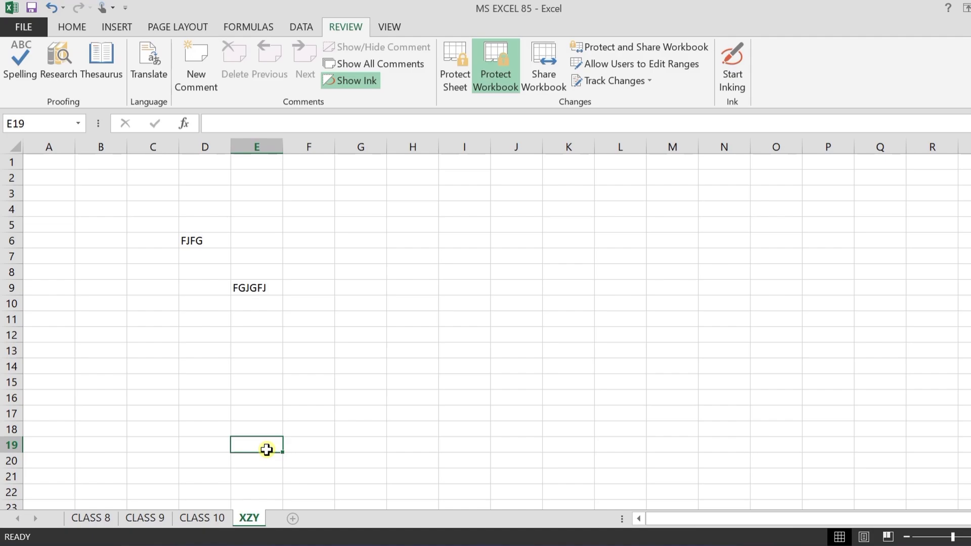
Step: Enter the workbook password in the Unprotect Workbook prompt to lift structure protection
{"action": "left_click", "coordinate": [499, 74]}
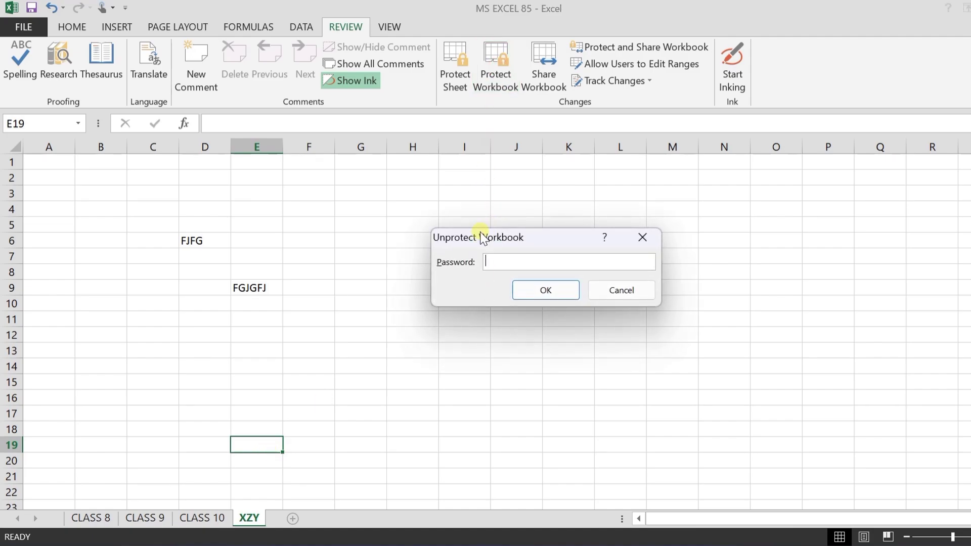
{"action": "left_click_drag", "start_coordinate": [475, 240], "coordinate": [465, 244]}
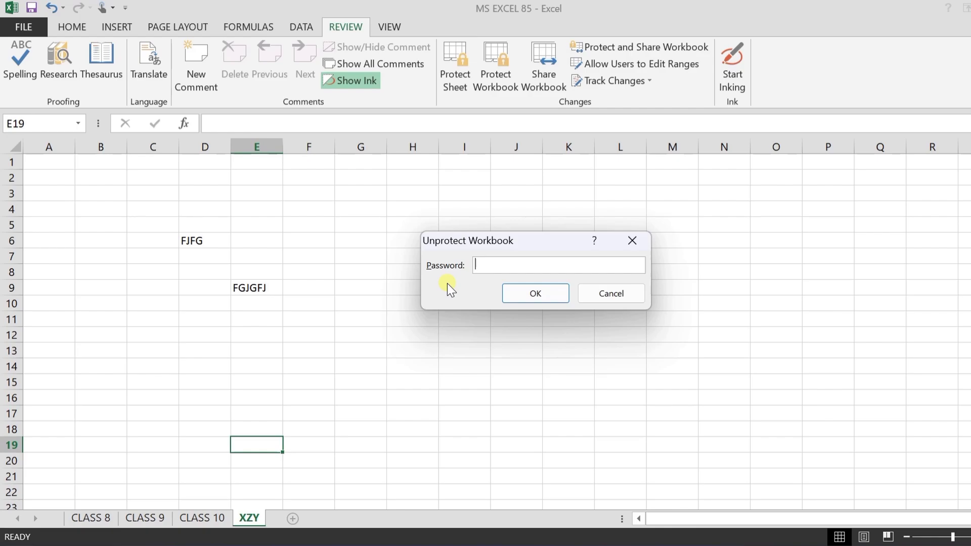
{"action": "type", "text": "123"}
{"action": "key", "text": "Return"}
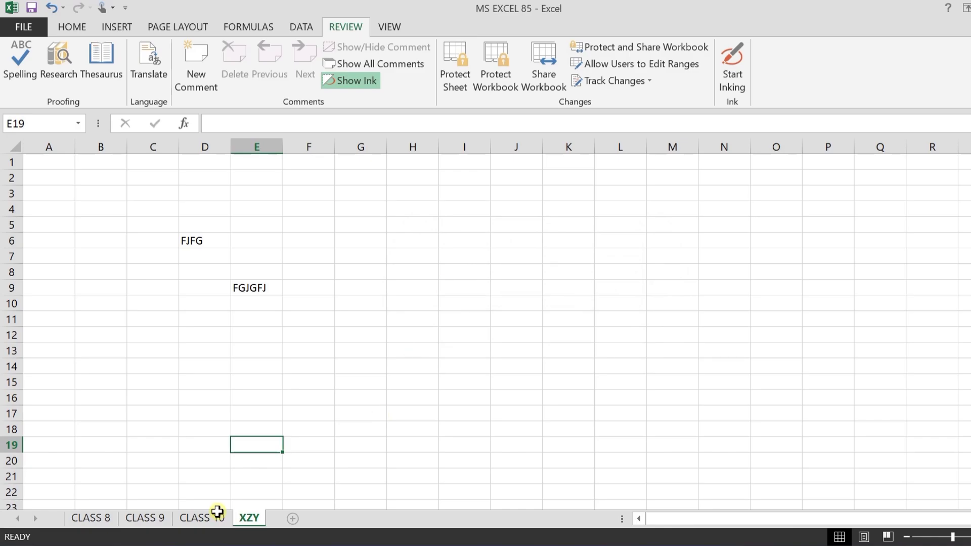
Step: Permanently delete the XZY sheet, insert a blank Sheet2, and reopen CLASS 10
{"action": "right_click", "coordinate": [250, 518]}
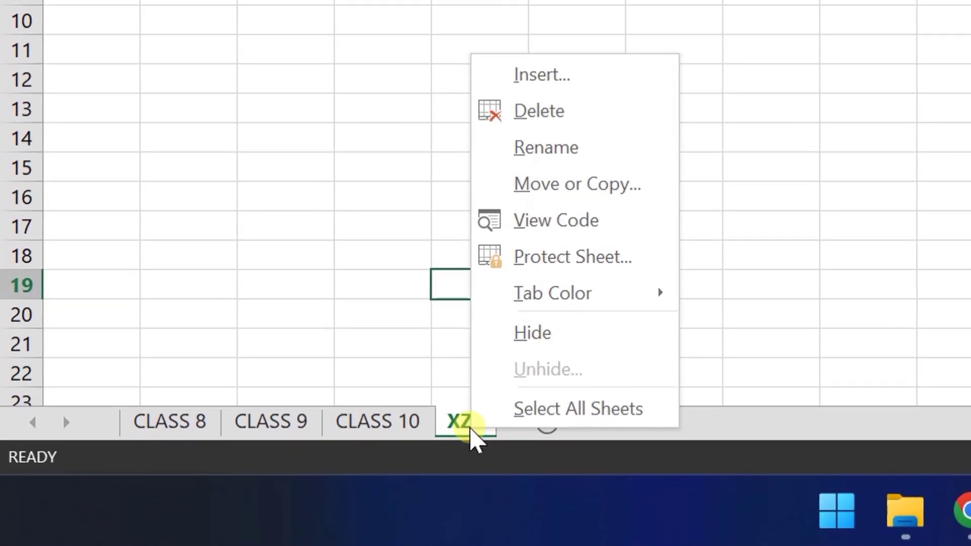
{"action": "left_click", "coordinate": [593, 114]}
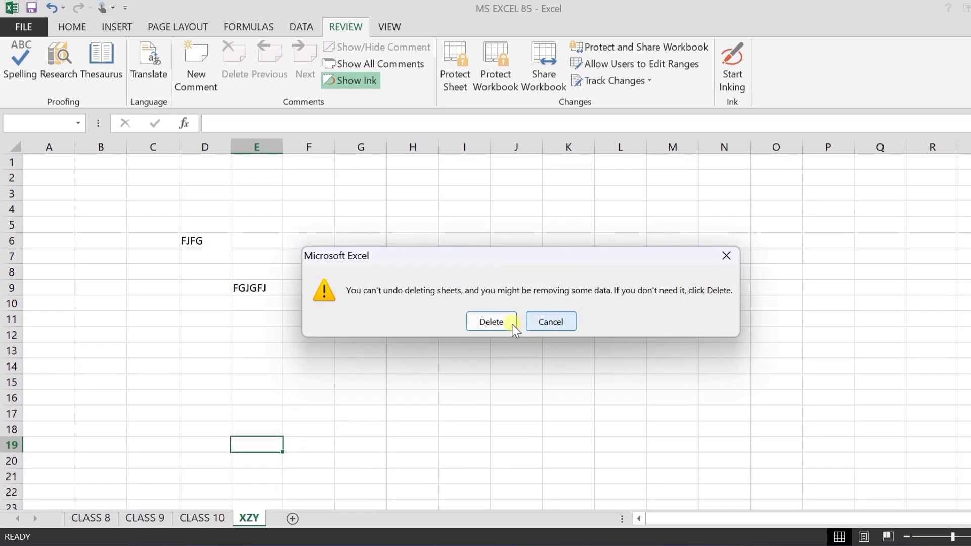
{"action": "left_click", "coordinate": [513, 326]}
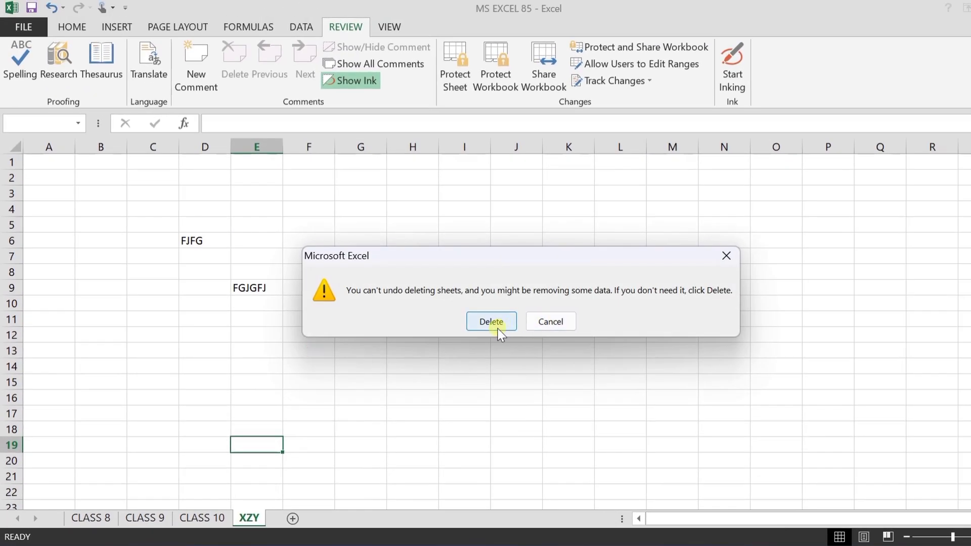
{"action": "left_click", "coordinate": [260, 521]}
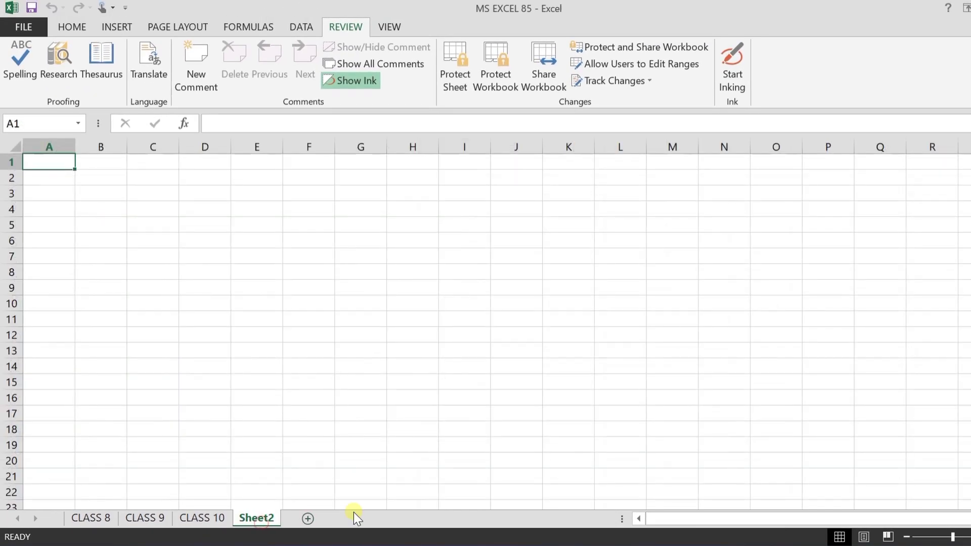
{"action": "left_click", "coordinate": [214, 522]}
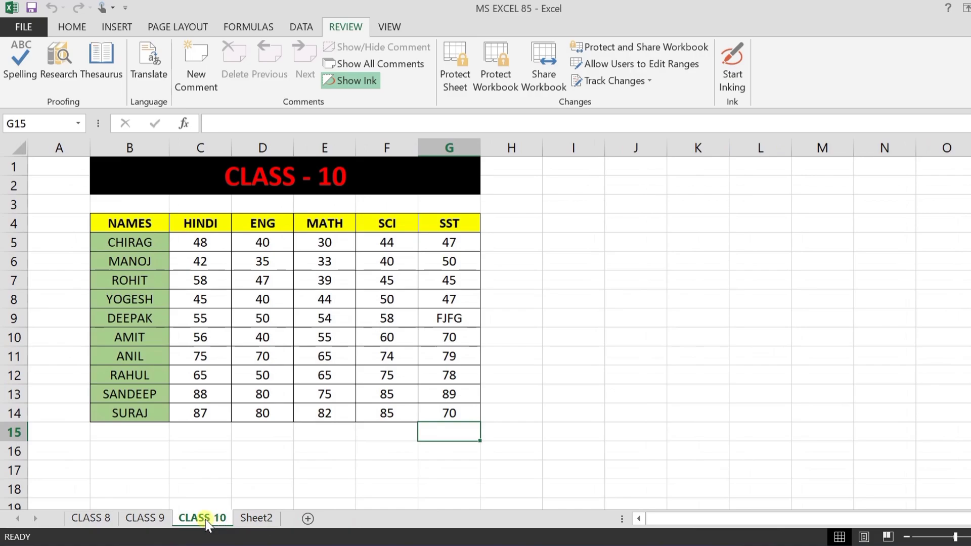